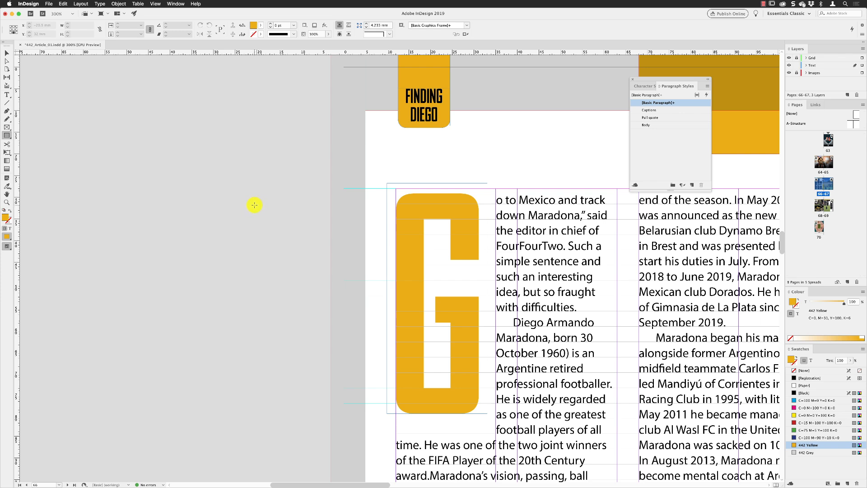
- Draw a yellow rectangle on the pasteboard beside the drop cap and size it to 5 mm wide by 11 mm high
left_click_drag(253, 205, 295, 275)
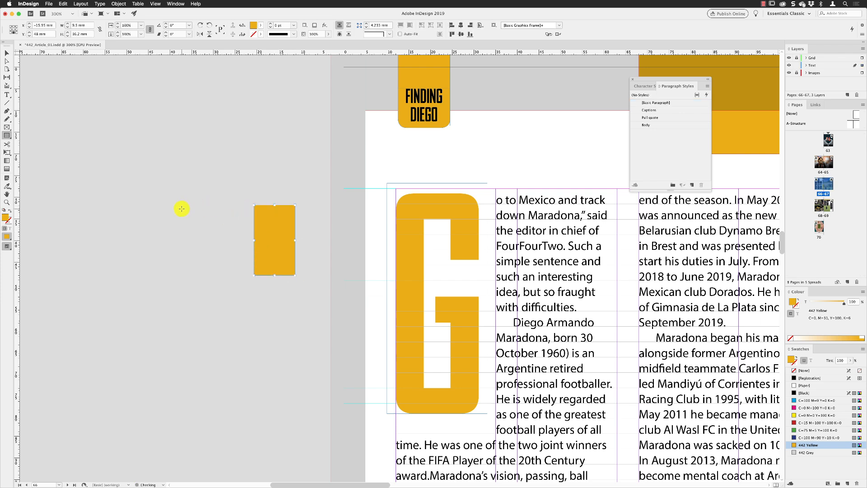
left_click(68, 37)
left_click(68, 36)
left_click(68, 37)
left_click(68, 37)
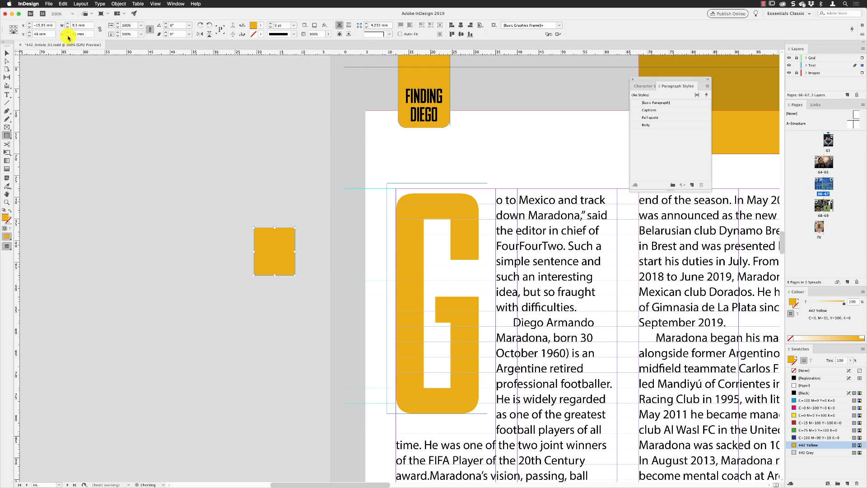
left_click(68, 28)
left_click(68, 28)
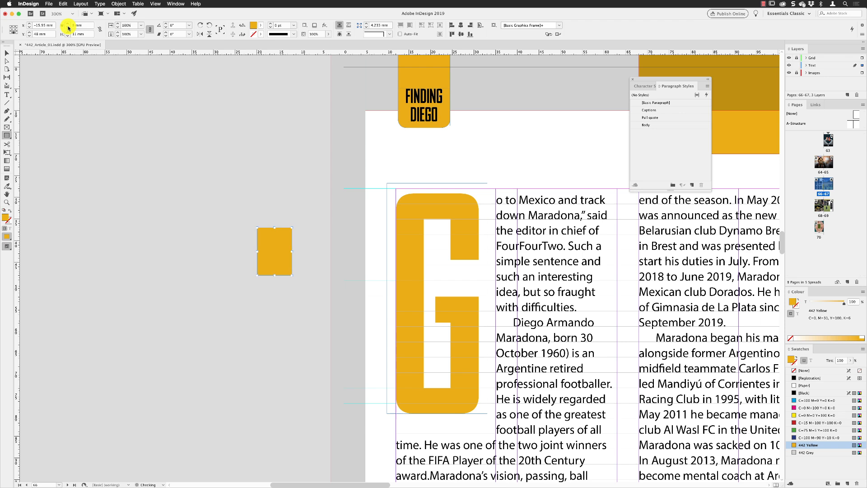
left_click(68, 28)
left_click(69, 28)
left_click(68, 28)
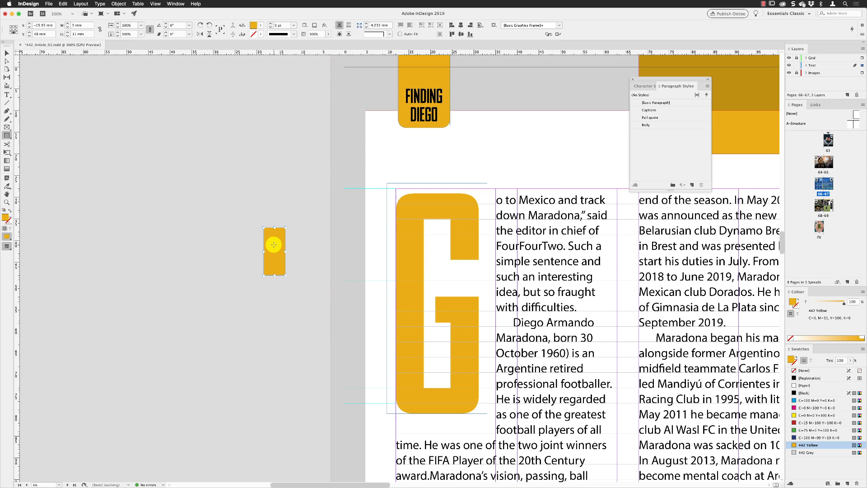
- Move the yellow rectangle up and closer to the page, and place a duplicate of it to its left at the same height
key("super+equal")
key("super+equal")
key("super+equal")
key("super+equal")
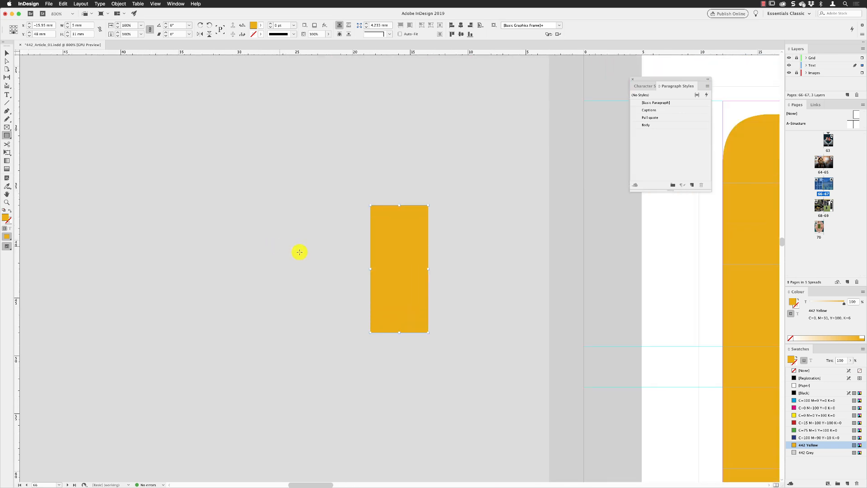
left_click_drag(475, 245, 261, 242)
left_click(5, 54)
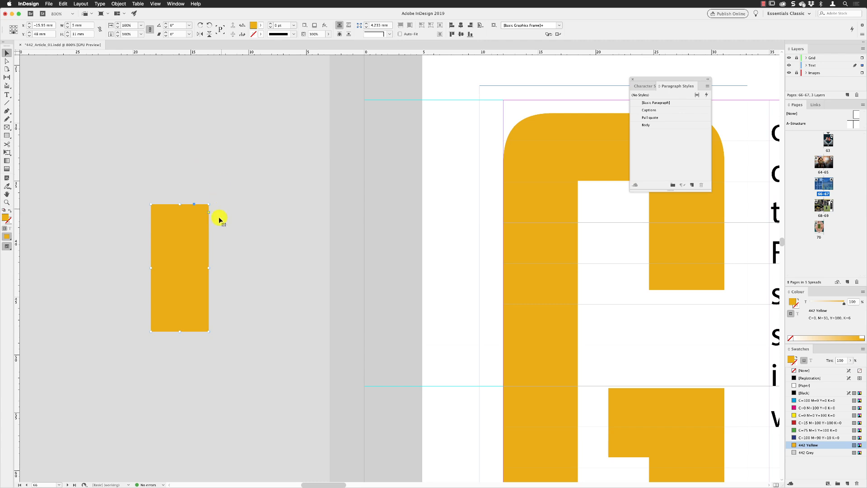
left_click_drag(186, 232, 279, 152)
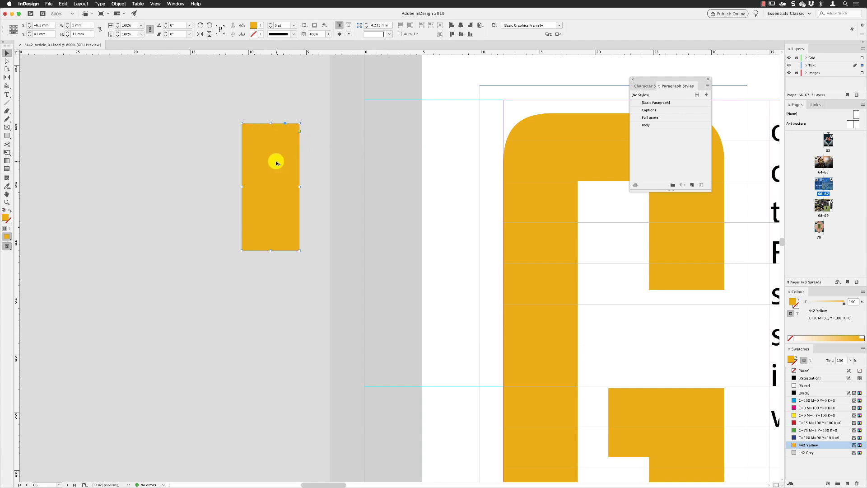
left_click_drag(275, 162, 202, 166)
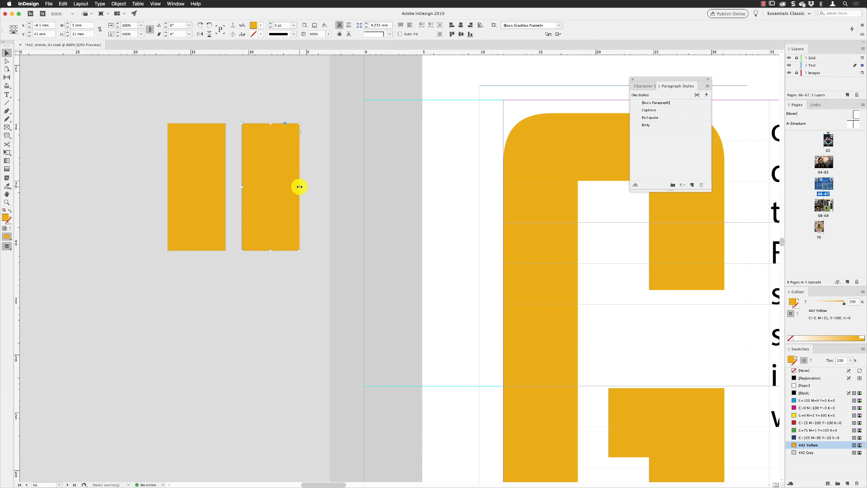
- Narrow the right rectangle to 2 mm wide and overlap the other one on its lower half, shortened to about 5.6 mm high
left_click_drag(300, 186, 267, 185)
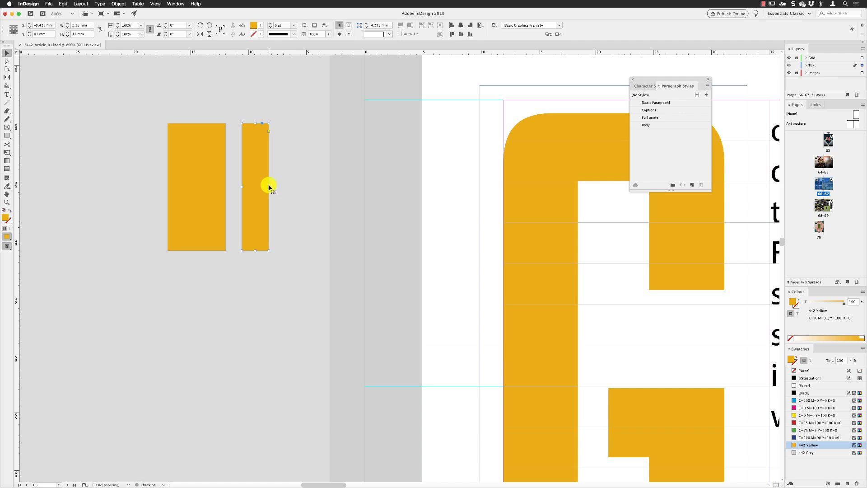
left_click(68, 28)
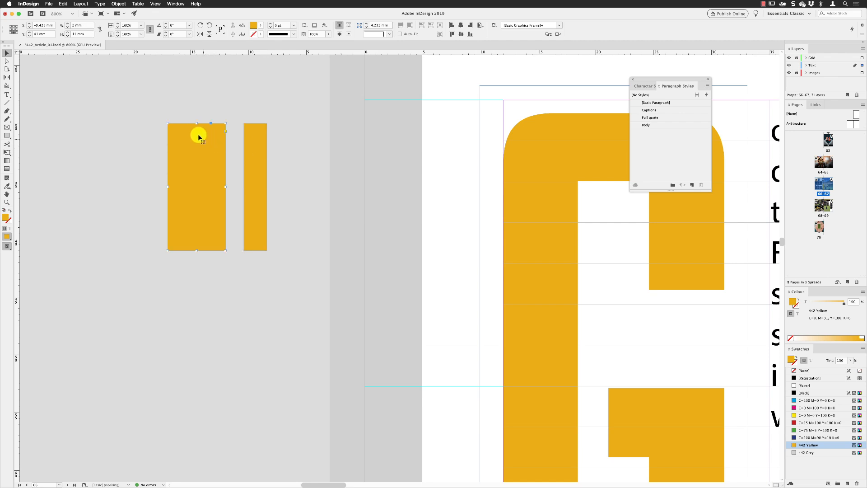
left_click_drag(196, 123, 278, 206)
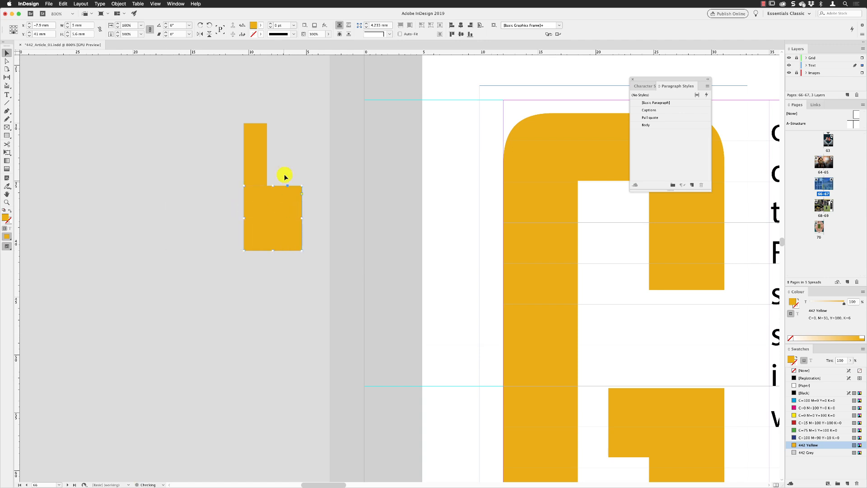
- Align the left edges of the two overlapping rectangles, using the tall narrow one as the key object
left_click_drag(289, 142, 239, 212)
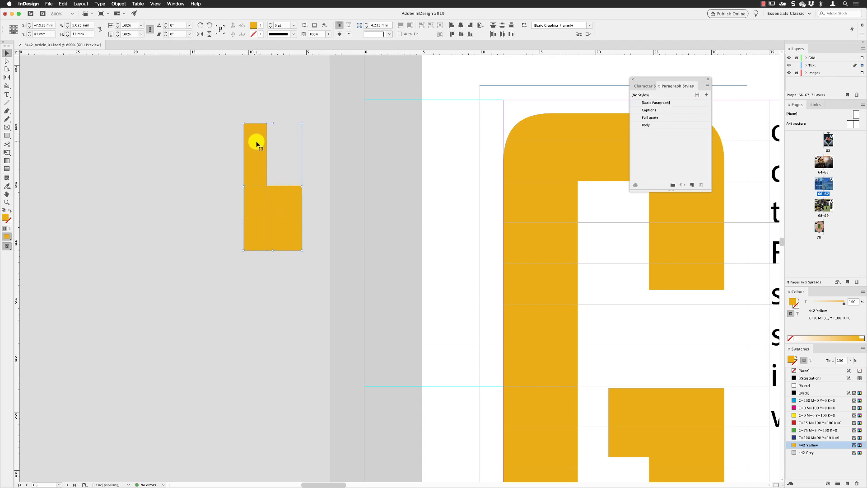
left_click(209, 102)
left_click_drag(213, 101, 307, 267)
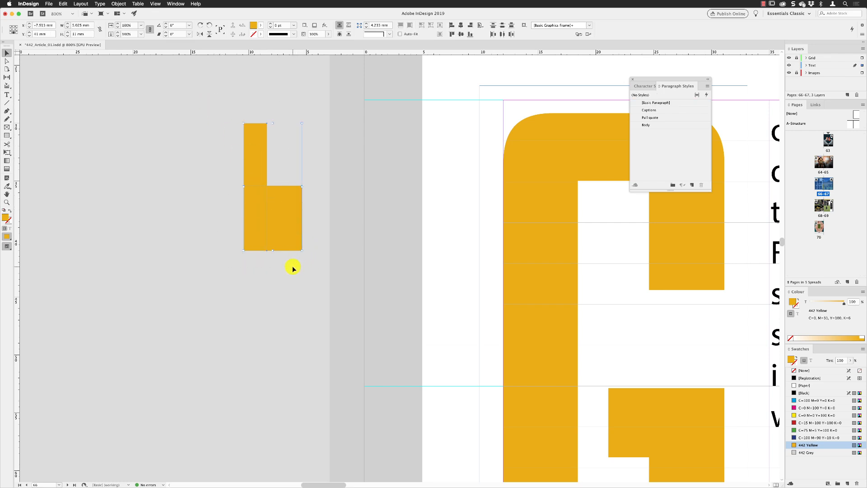
left_click(257, 141)
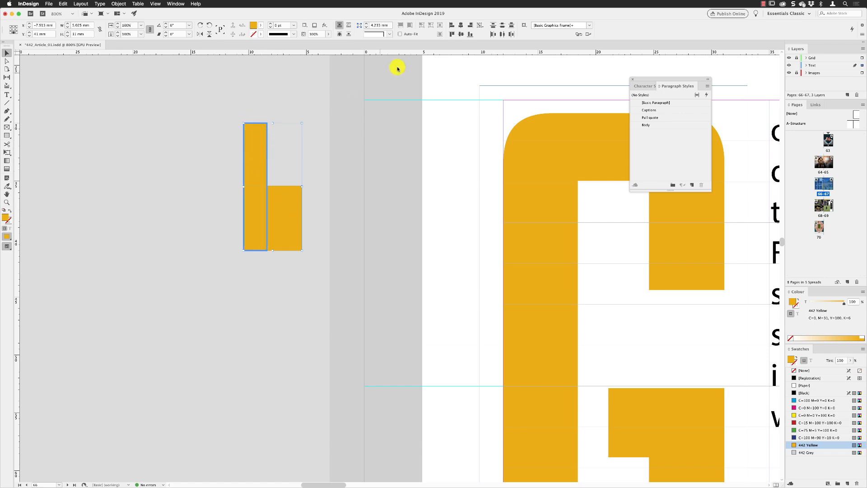
left_click(449, 25)
left_click(246, 96)
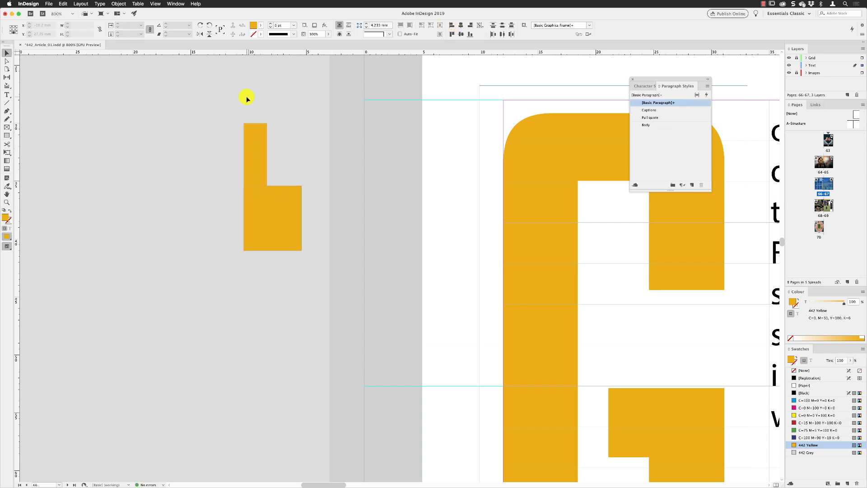
- Copy the tall narrow bar and paste the duplicate in place on top of it
left_click(259, 151)
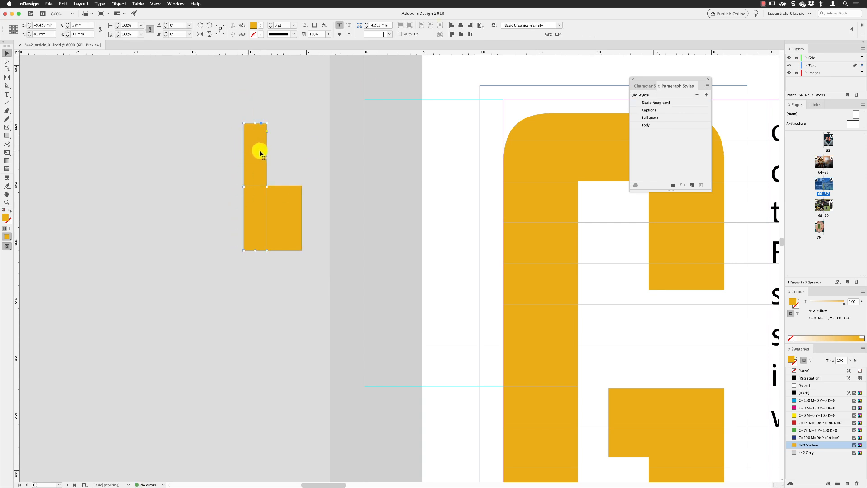
left_click(63, 4)
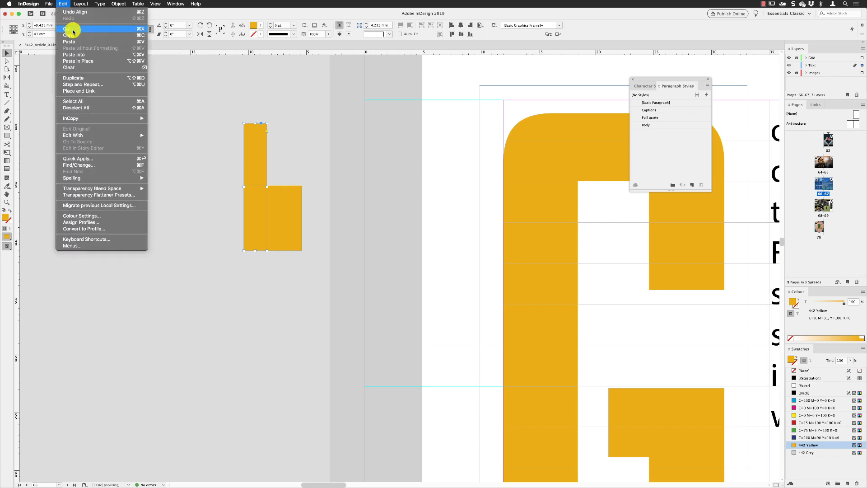
left_click(62, 4)
left_click(61, 4)
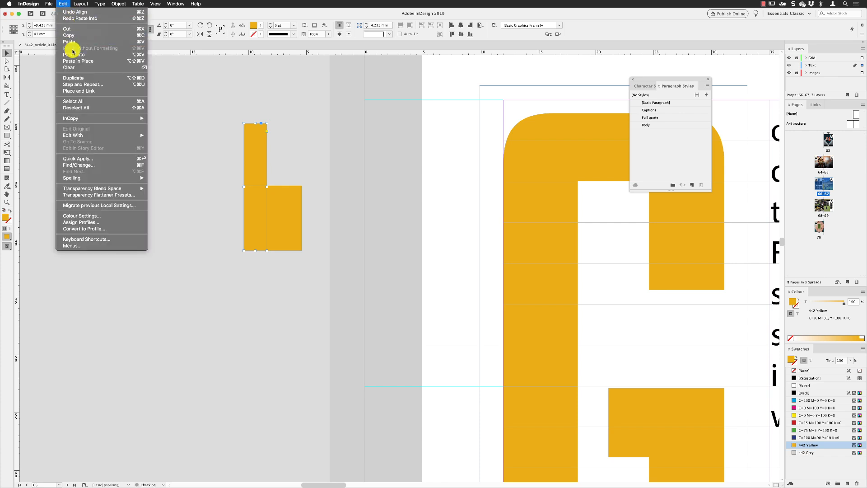
left_click(72, 60)
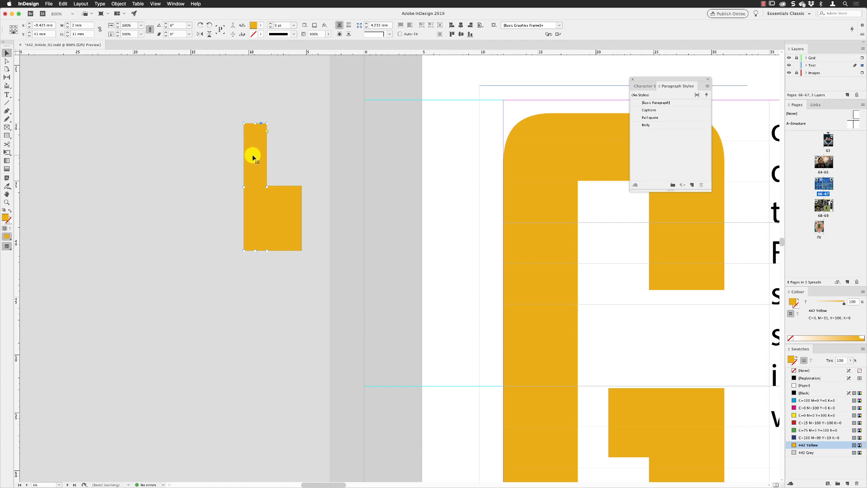
- Set the pasted bar's height to 2 mm from its top edge and widen it to 5 mm, flush with the lower block
left_click(13, 26)
left_click(90, 34)
left_click_drag(91, 33, 59, 36)
type("2")
key("Return")
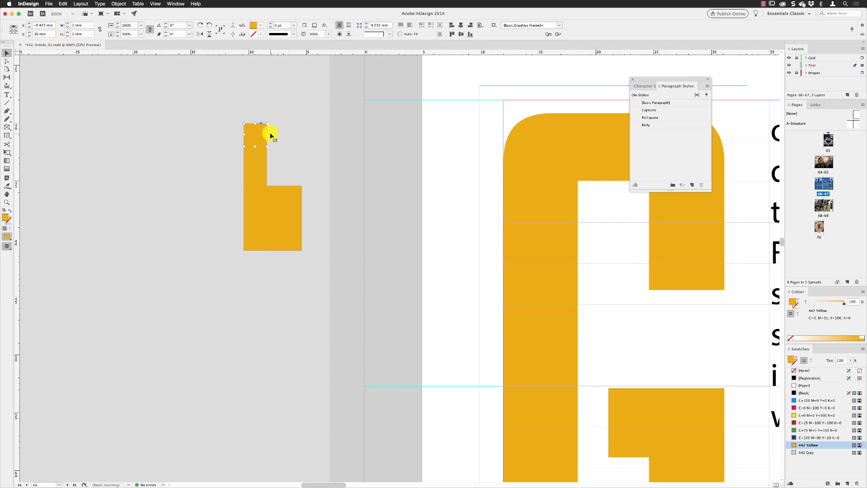
left_click_drag(267, 135, 301, 138)
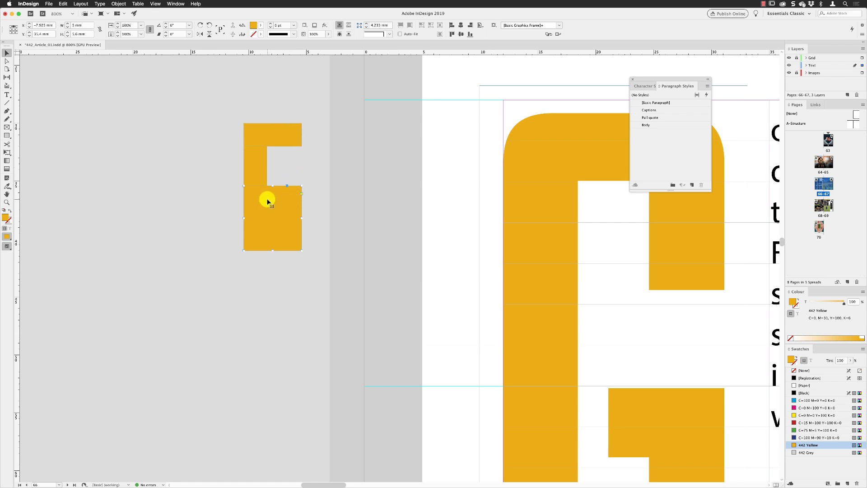
- Extend the lower block's top edge upward until the gap beneath the top bar matches the bar's thickness
left_click(281, 133)
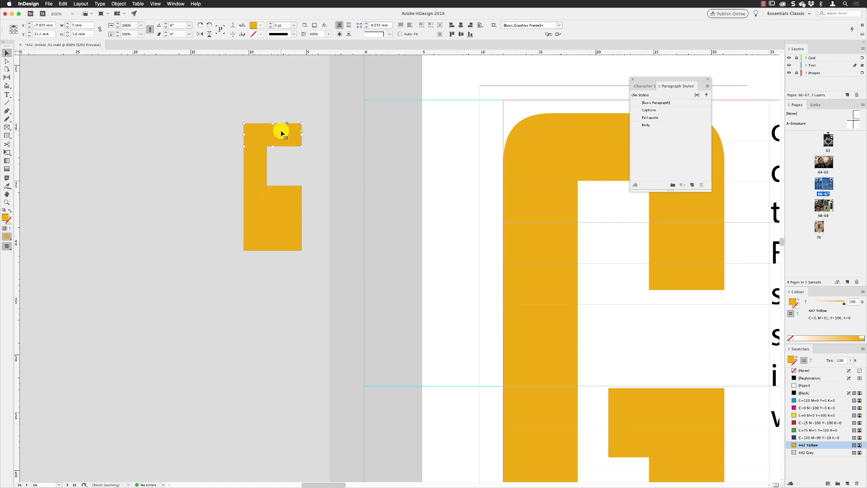
left_click(285, 89)
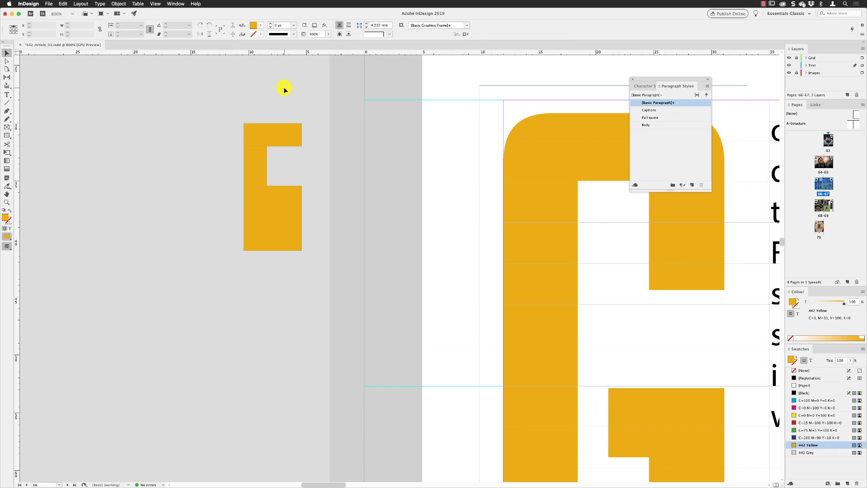
left_click(278, 189)
left_click_drag(272, 186, 271, 171)
left_click(183, 137)
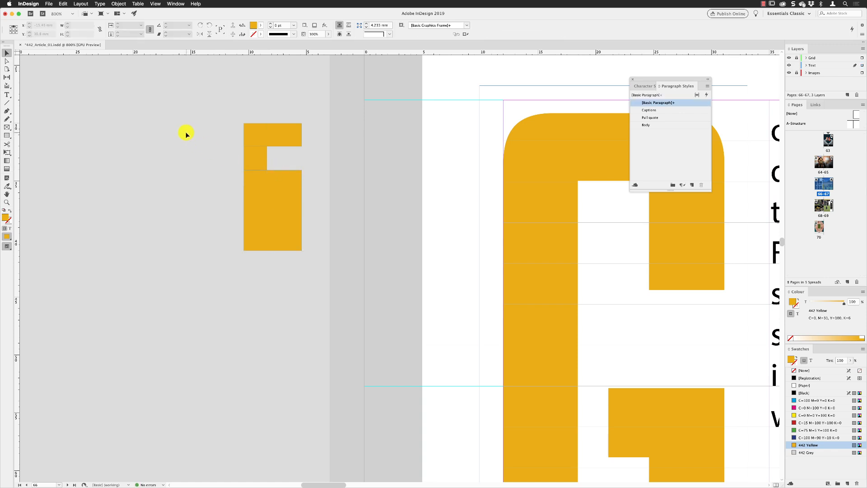
- Merge the three overlapping yellow rectangles into a single quotation-mark shape with the Pathfinder Add operation
left_click_drag(223, 110, 303, 257)
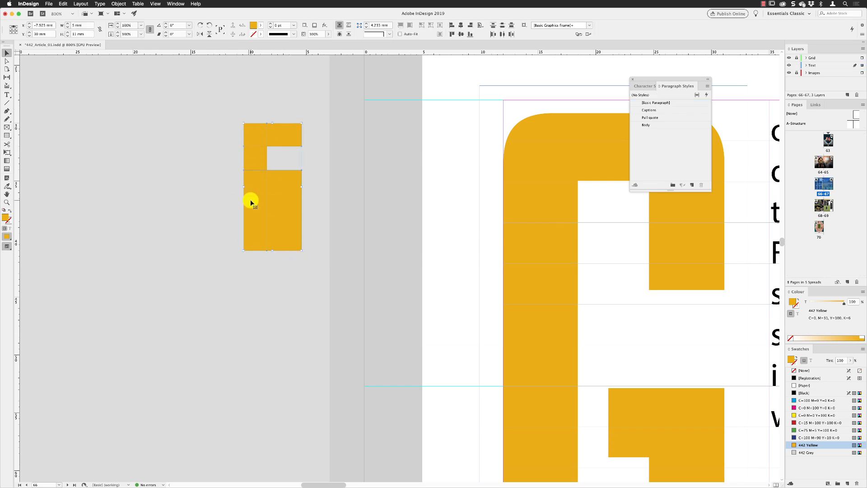
left_click(176, 4)
mouse_move(208, 106)
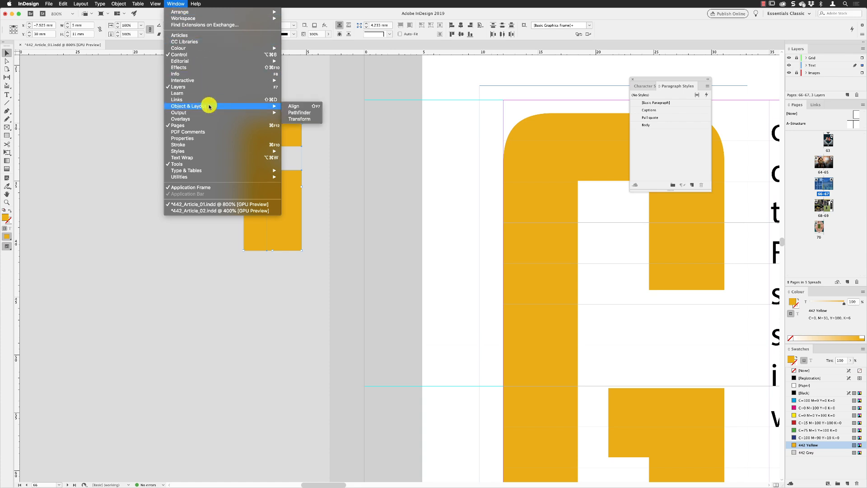
left_click(314, 112)
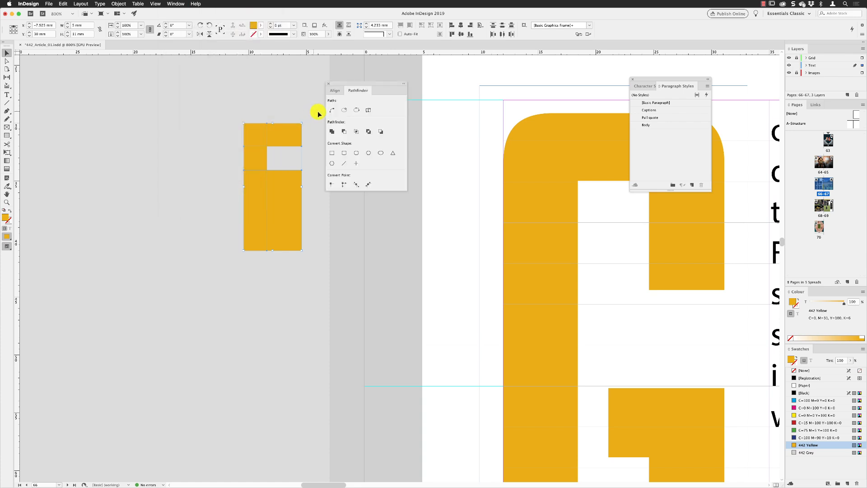
left_click_drag(342, 88, 161, 103)
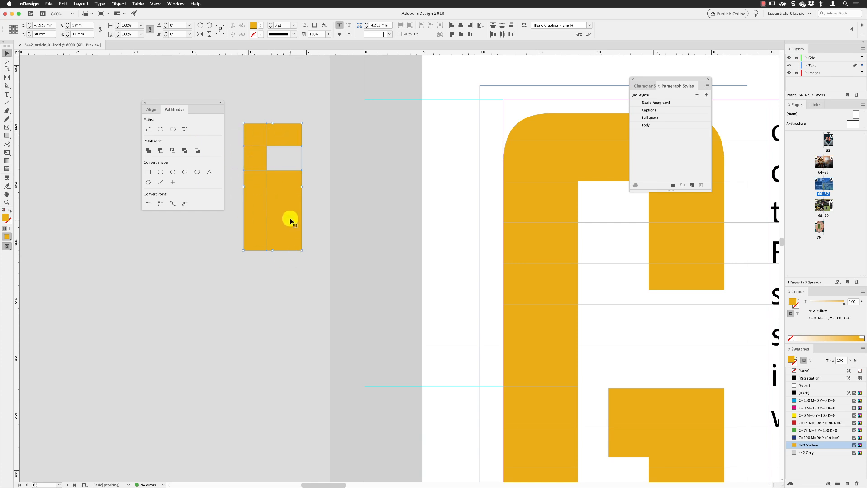
left_click(148, 152)
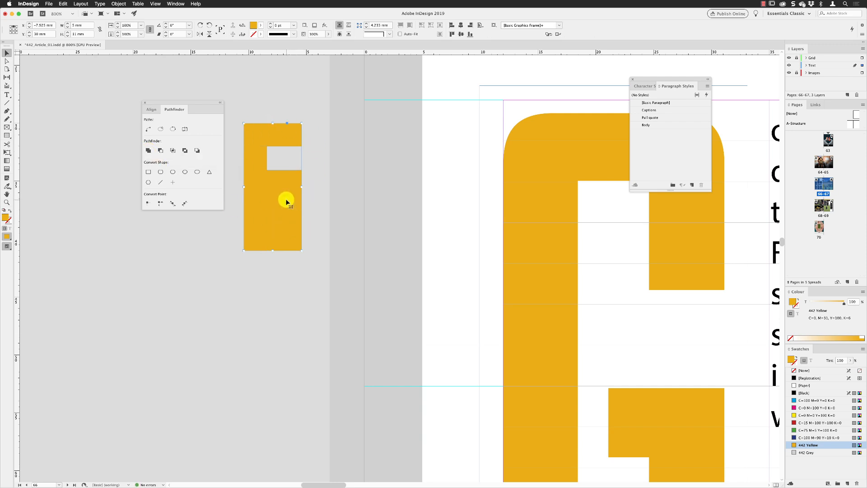
left_click(144, 103)
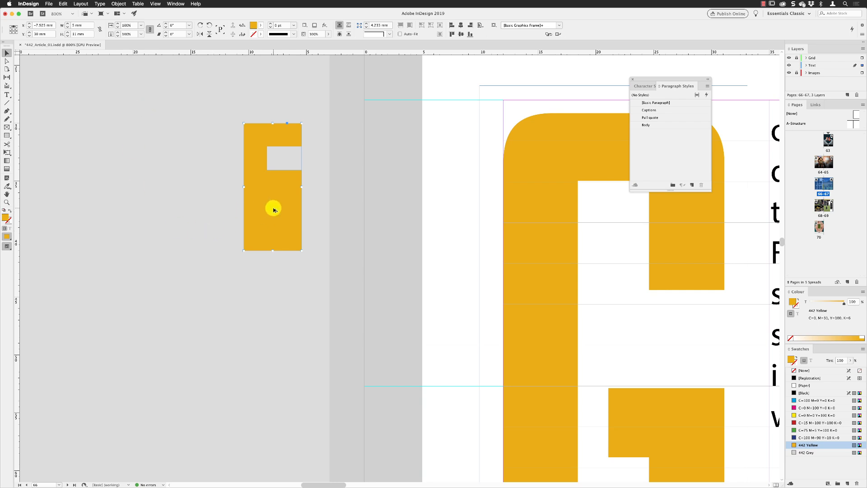
- Duplicate the quotation-mark shape to its left and move the pair onto the page edge beside the drop cap G
left_click_drag(275, 209, 200, 202)
left_click_drag(129, 81, 284, 188)
left_click_drag(275, 218, 450, 211)
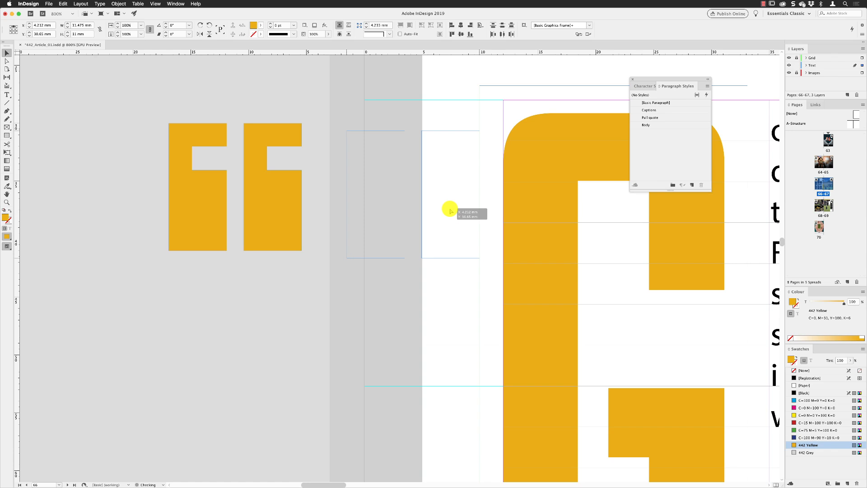
left_click_drag(450, 211, 450, 211)
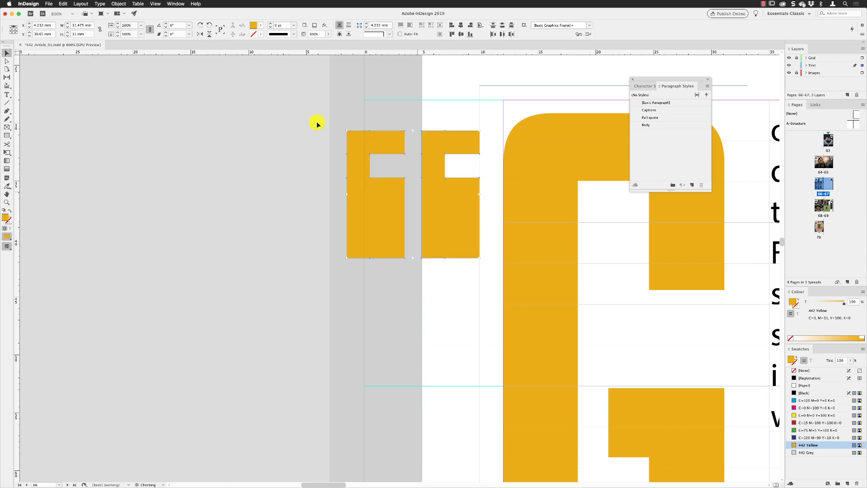
- Nudge only the right quotation mark horizontally toward the drop cap G, to an X position of 8.45 mm
left_click(304, 107)
left_click(459, 216)
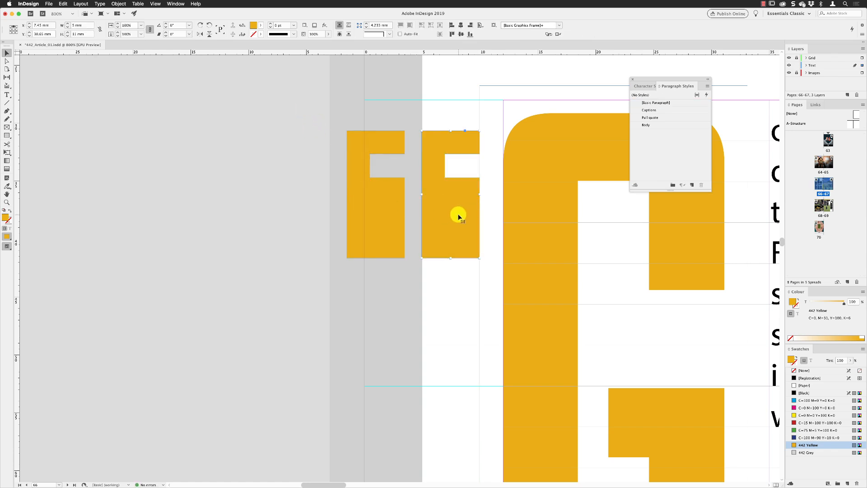
key("Right")
key("Right")
key("Right")
key("Right")
key("Right")
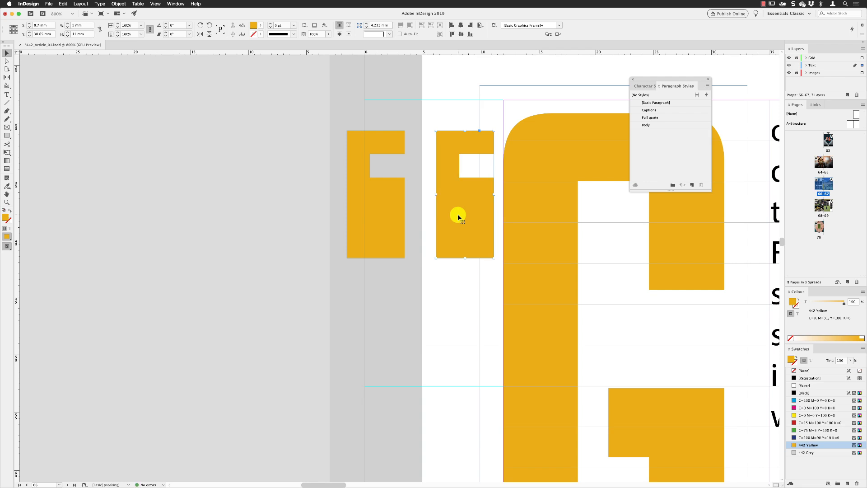
key("Left")
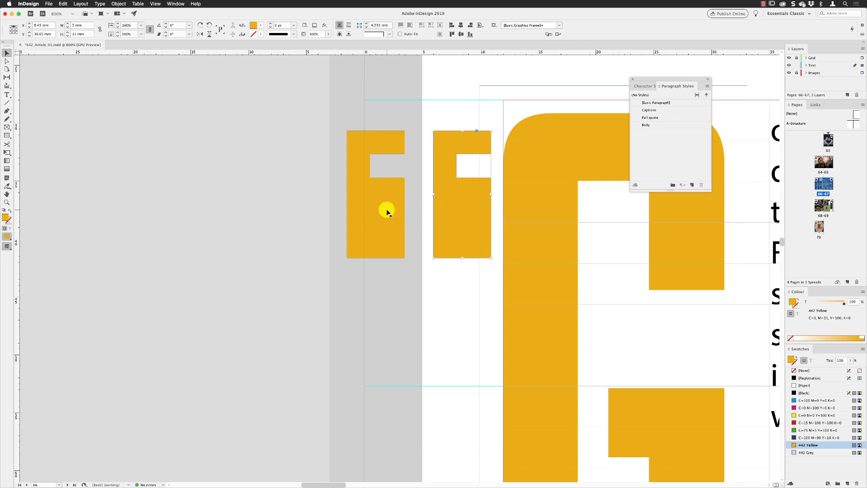
- Move the left quotation mark horizontally toward the right one, to an X position of 2.4 mm
left_click_drag(383, 206, 395, 210)
key("Right")
key("Left")
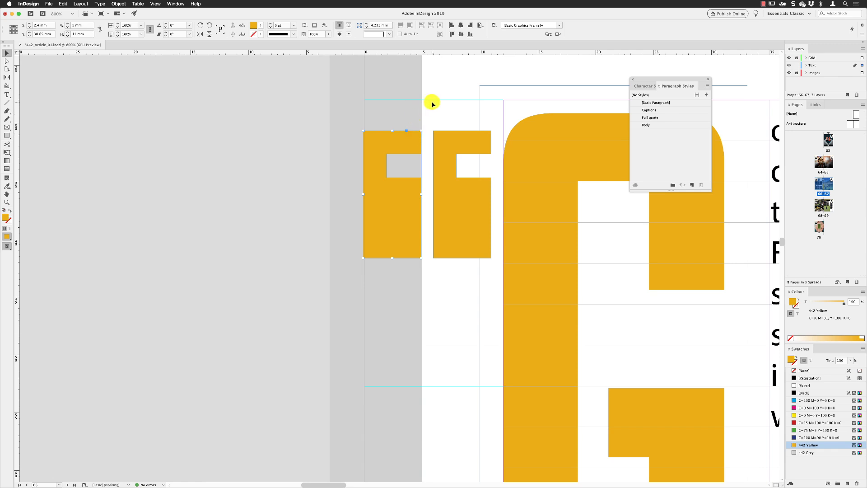
- Unlock the Images layer and align the left quotation mark with the right edge of the grey strip along the page edge
left_click(418, 125)
left_click(408, 145)
left_click(407, 118, "shift")
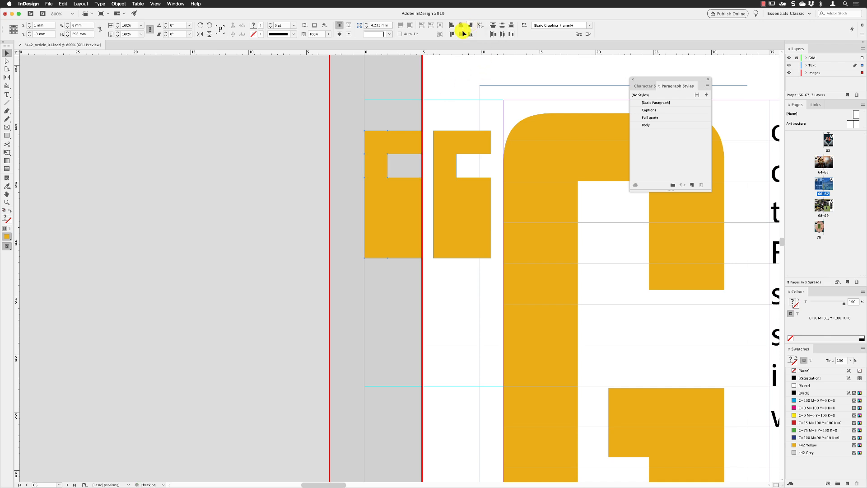
left_click(445, 106)
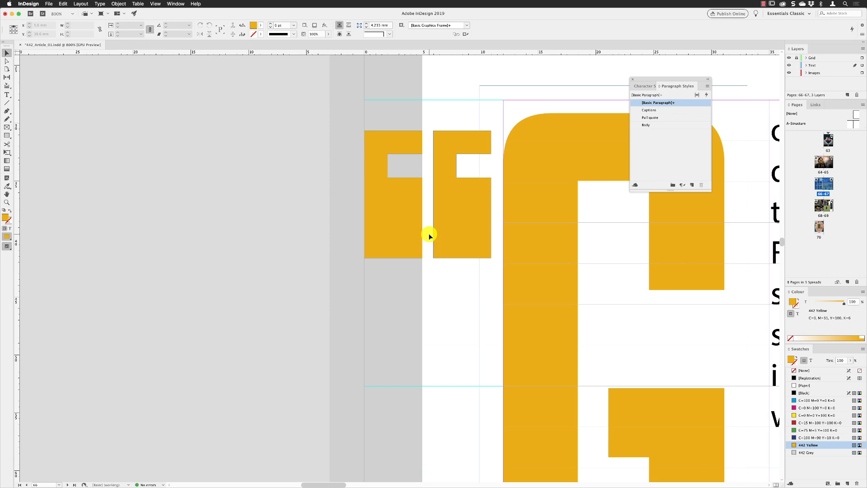
- Group the two yellow quotation marks beside the drop cap G
left_click(470, 205)
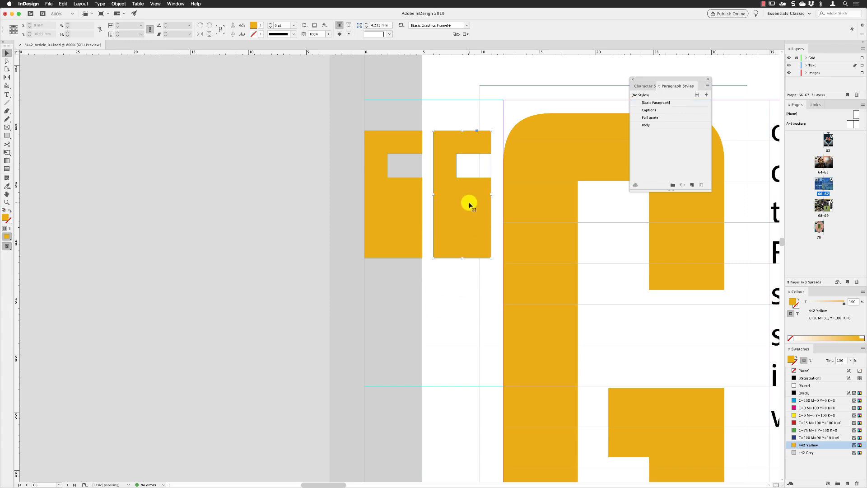
left_click(394, 203, "shift")
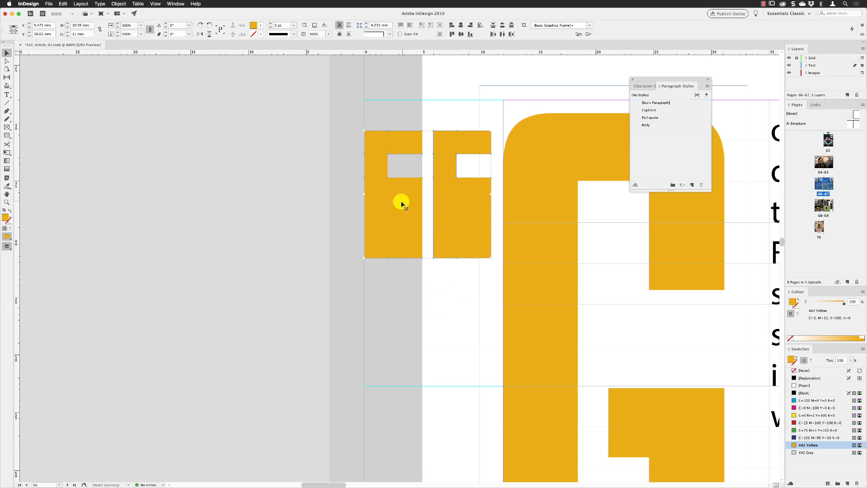
left_click(119, 3)
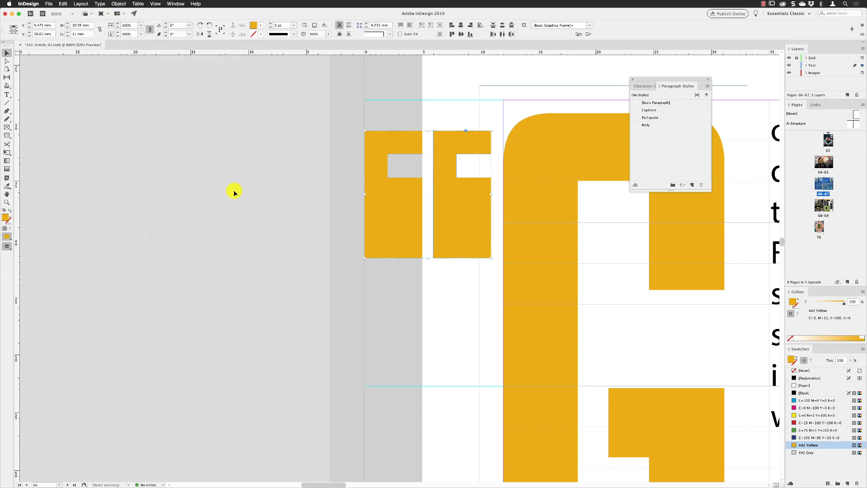
left_click(122, 41)
left_click(267, 195)
- Check the quotation marks and drop cap G within the page layout in Preview mode, without guides and frame edges
key("super+minus")
key("super+minus")
key("super+minus")
key("super+minus")
key("super+minus")
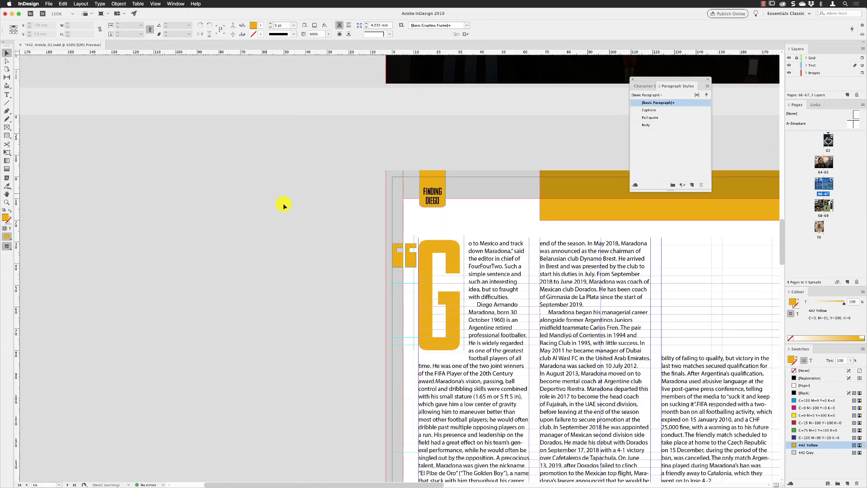
left_click_drag(492, 206, 375, 158)
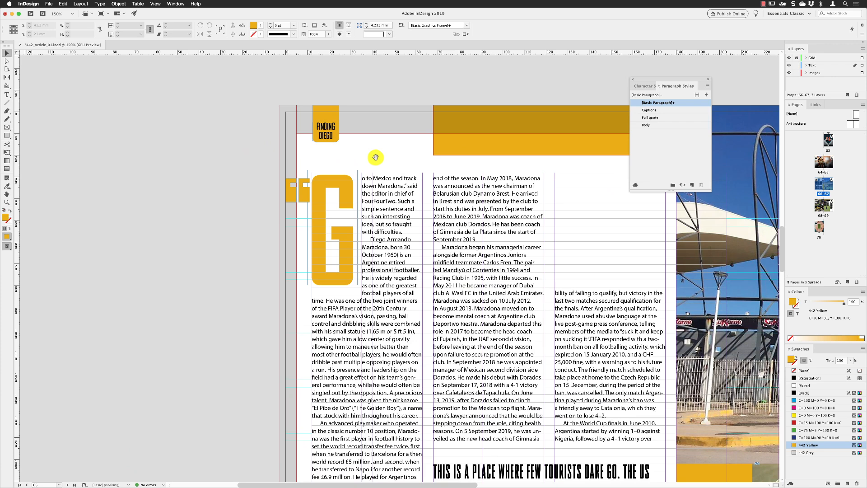
key("w")
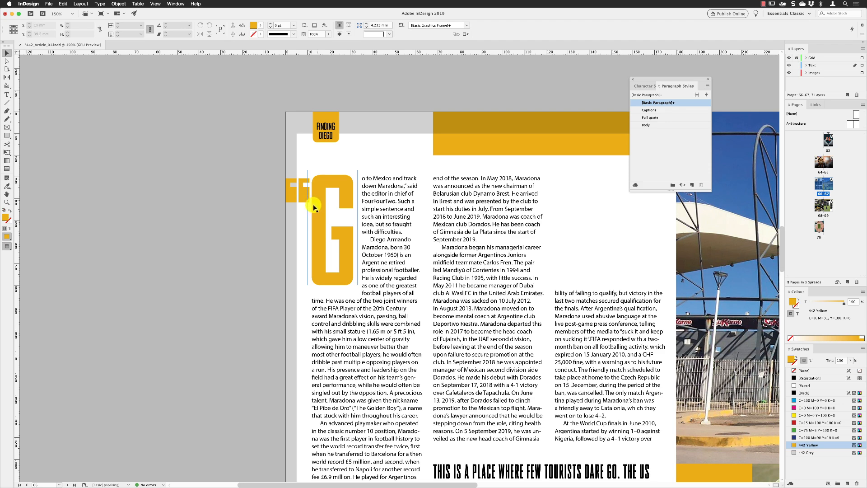
- Nudge the grouped quotation marks up toward the top of the drop cap G, to a Y position of 29.4 mm
left_click(301, 198)
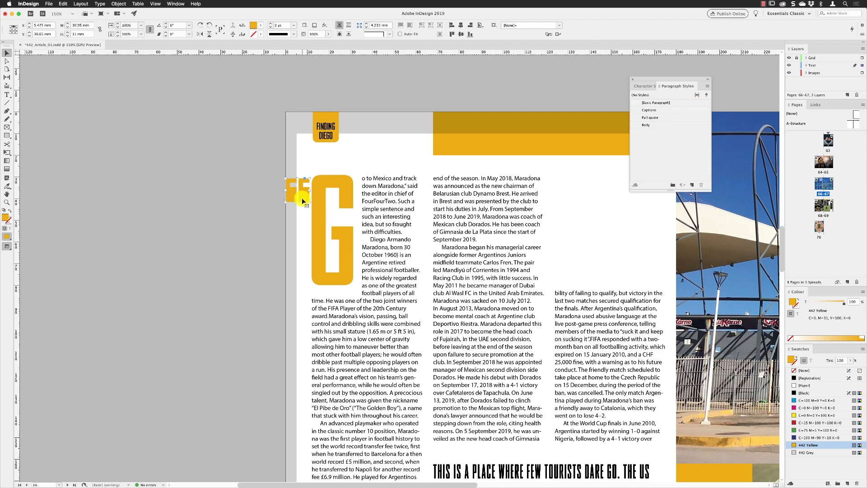
key("super+equal")
key("super+equal")
key("super+equal")
key("super+equal")
key("super+equal")
key("super+equal")
key("Up")
key("Up")
key("Up")
key("Up")
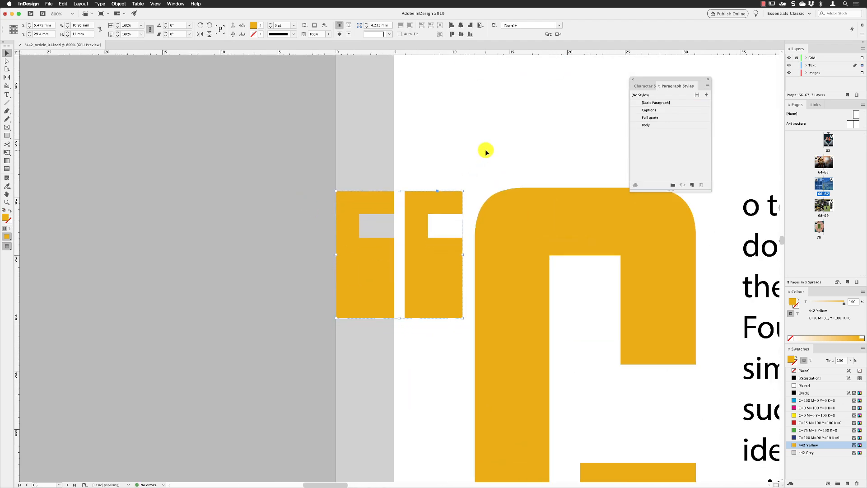